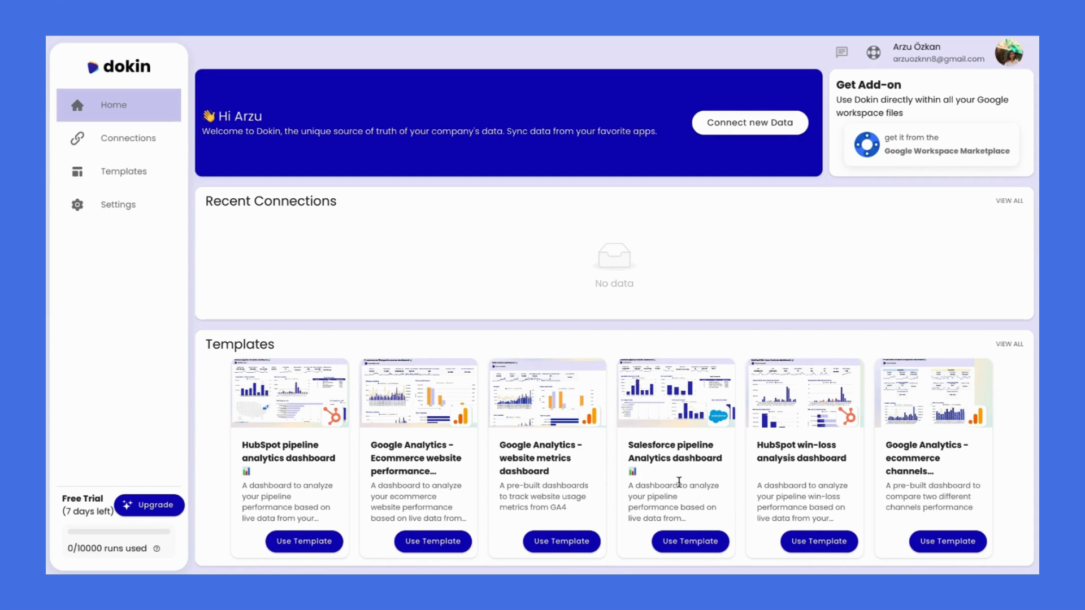
# Connect a new Retable data source from scratch by logging in with the Retable API key
pyautogui.click(775, 133)
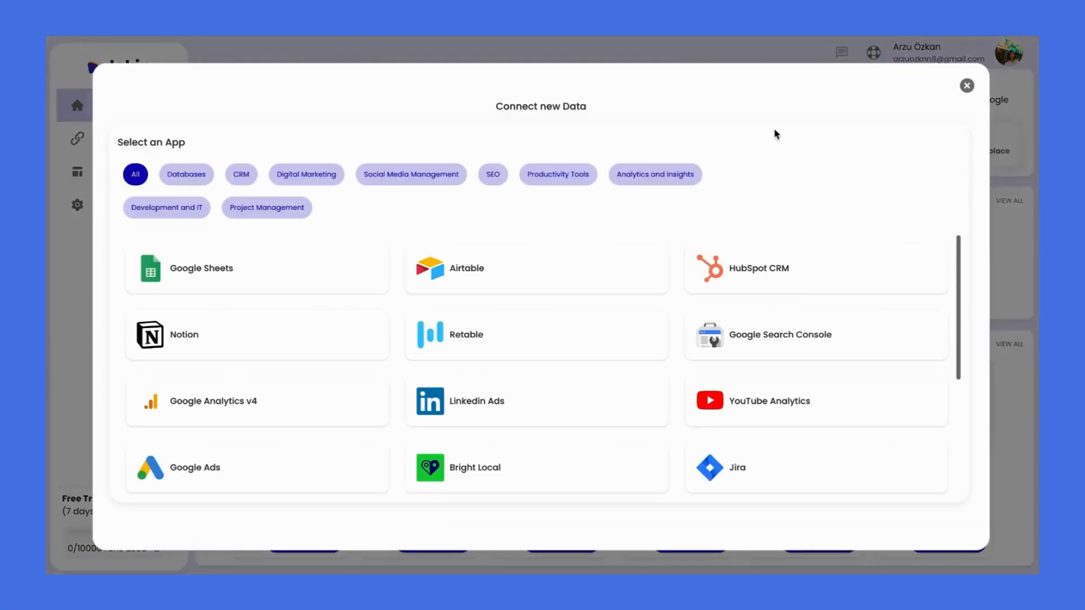
pyautogui.click(547, 358)
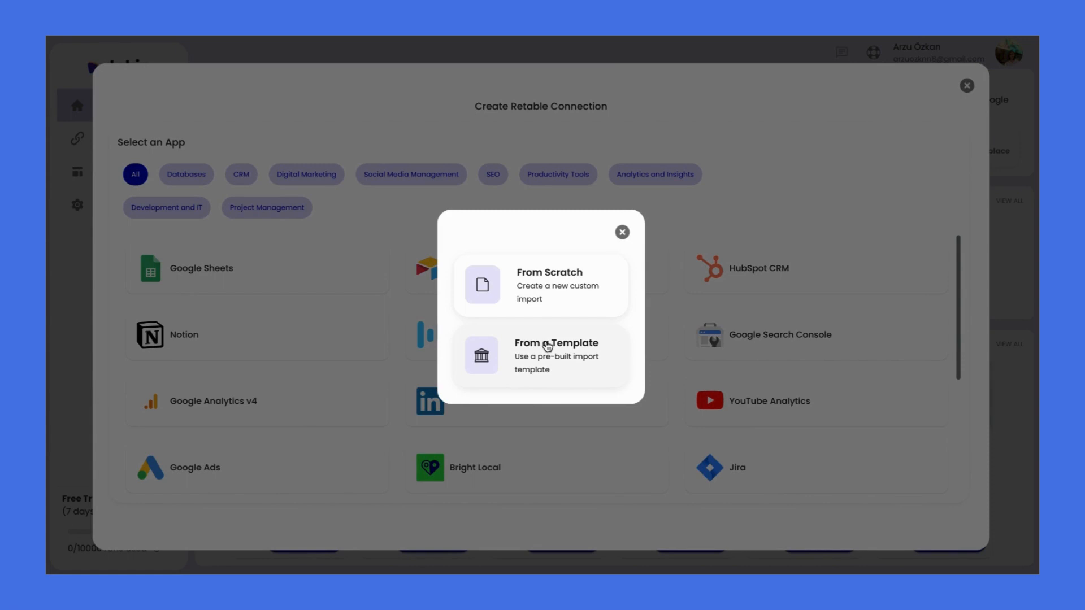
pyautogui.click(550, 303)
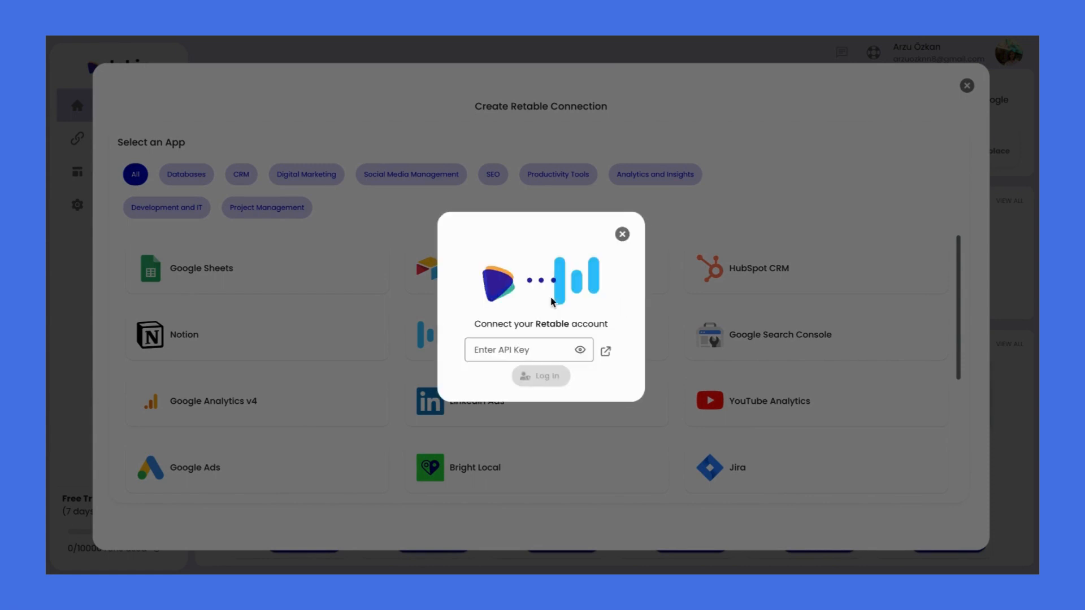
pyautogui.click(547, 349)
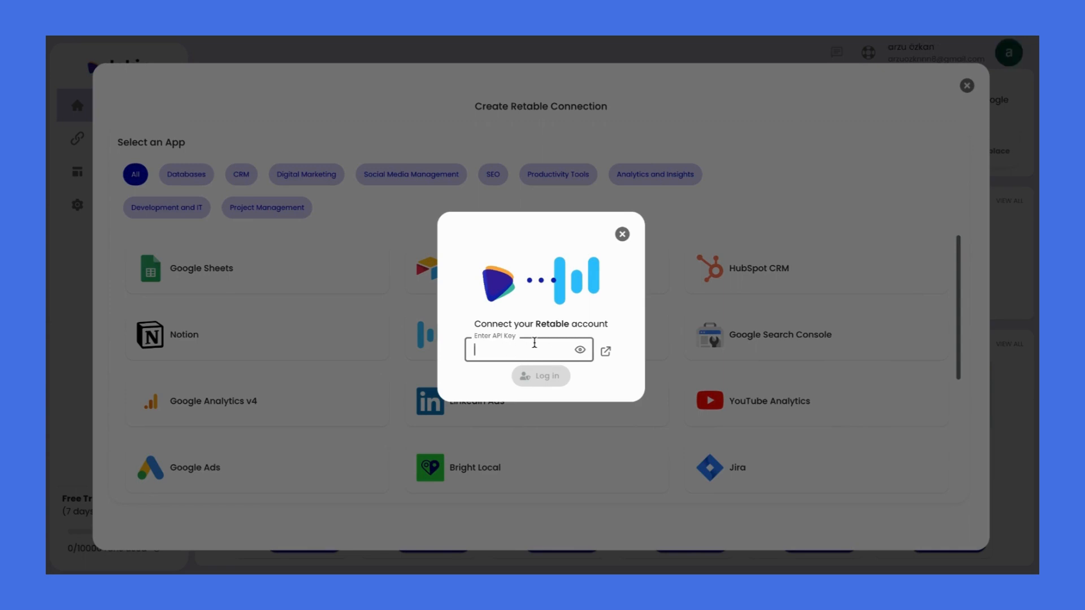
pyautogui.hotkey('ctrl', 'v')
pyautogui.click(546, 377)
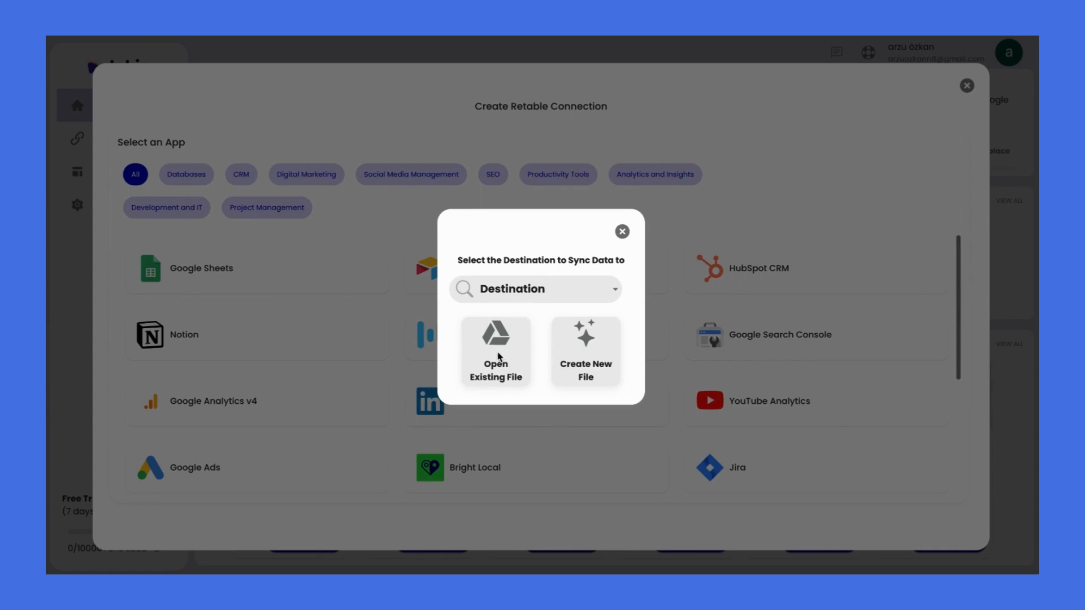
# Set Google Sheets as the destination, granting Drive access and picking the existing 'Dokin & Retable Test' file
pyautogui.click(511, 299)
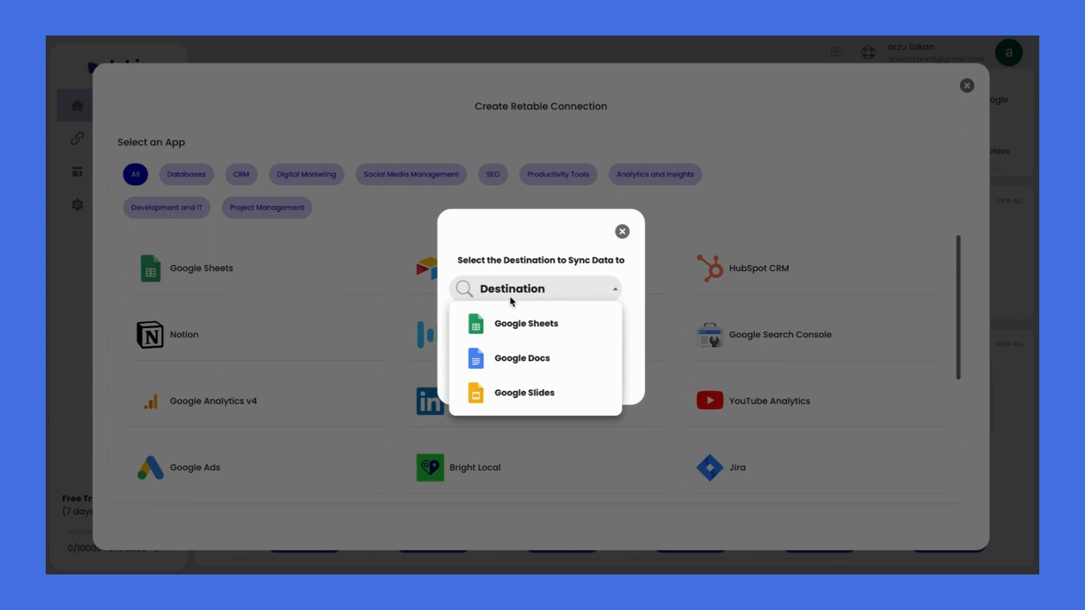
pyautogui.click(511, 330)
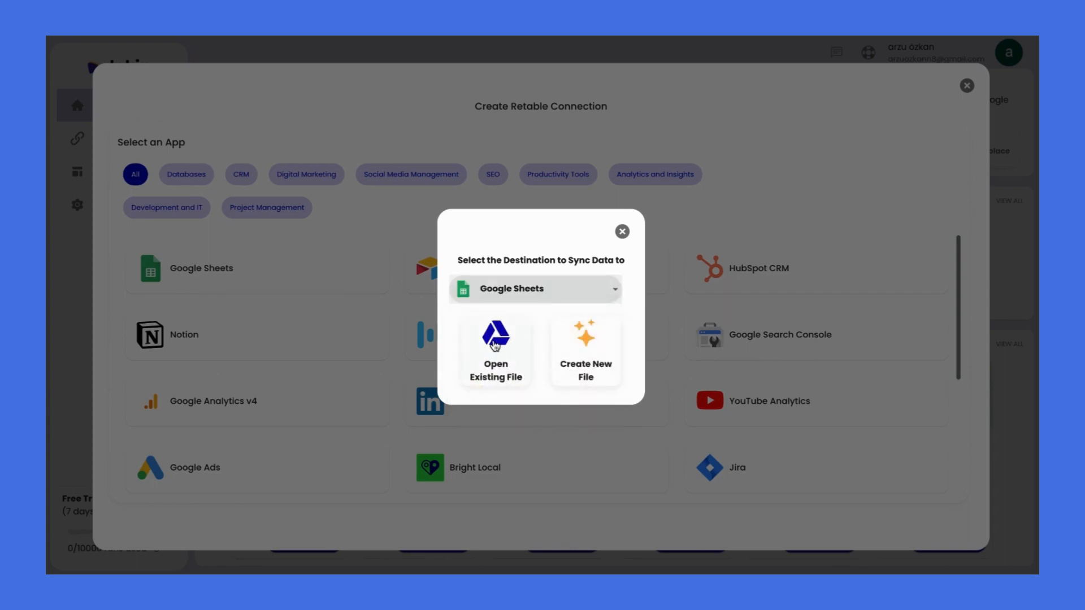
pyautogui.click(495, 342)
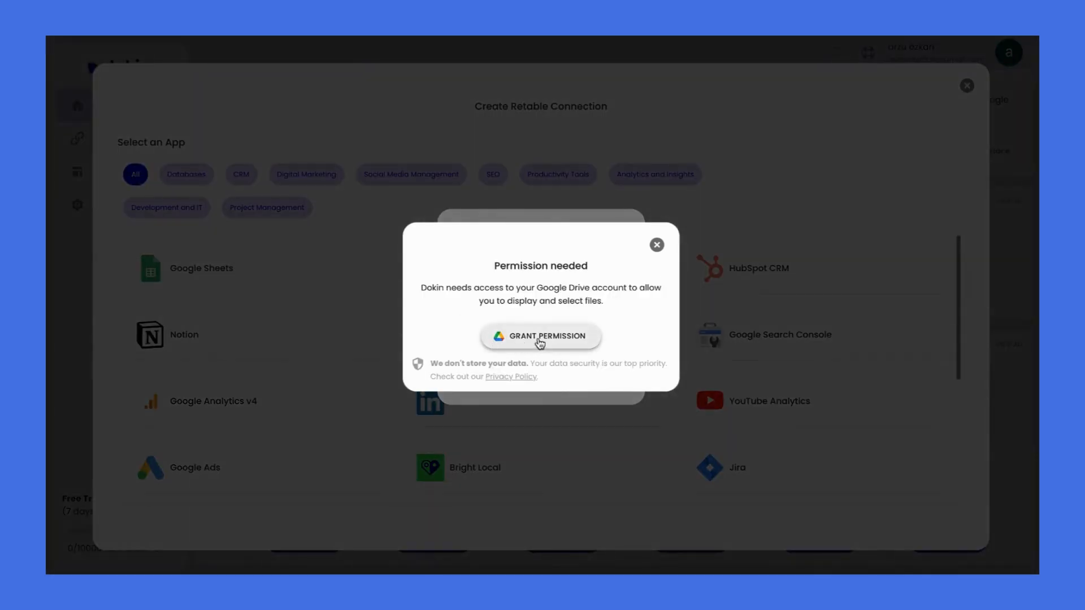
pyautogui.click(540, 340)
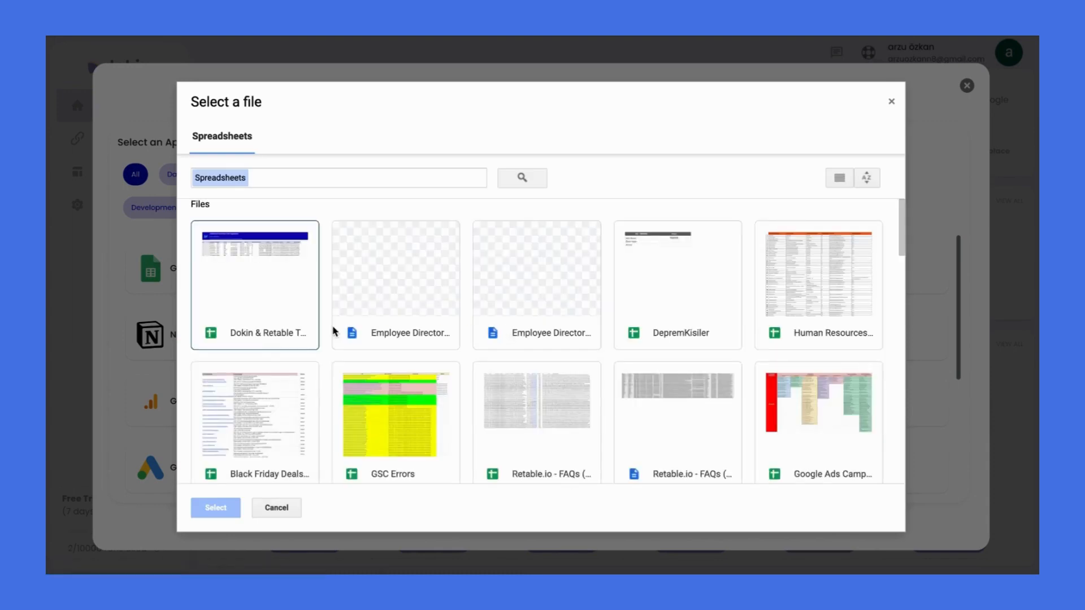
pyautogui.click(259, 332)
pyautogui.click(226, 511)
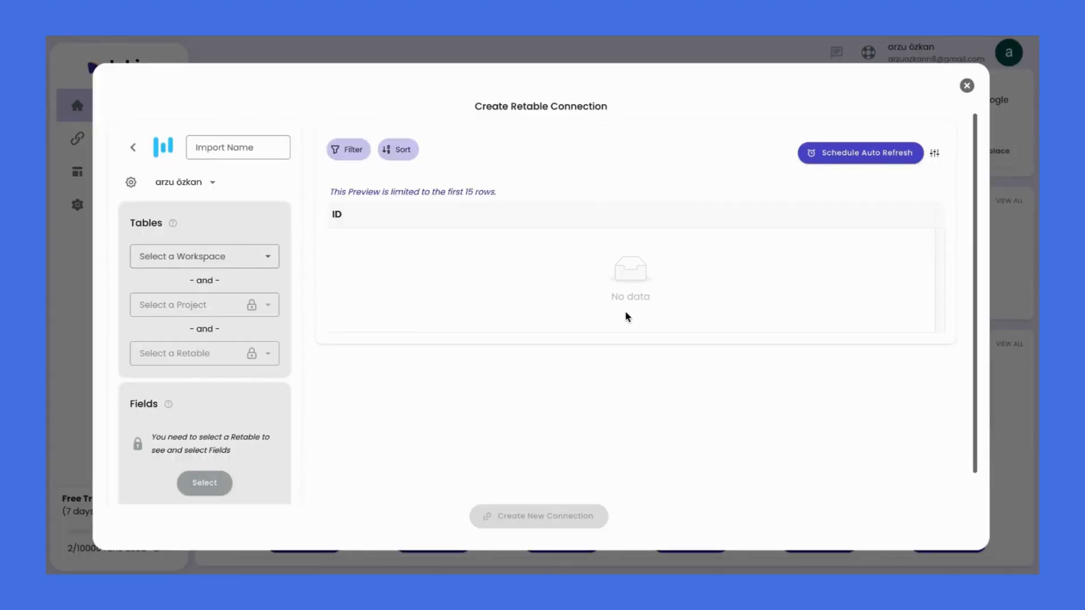
# Choose the Dokin workspace, then the Employee Directory Demographic project and retable
pyautogui.click(249, 261)
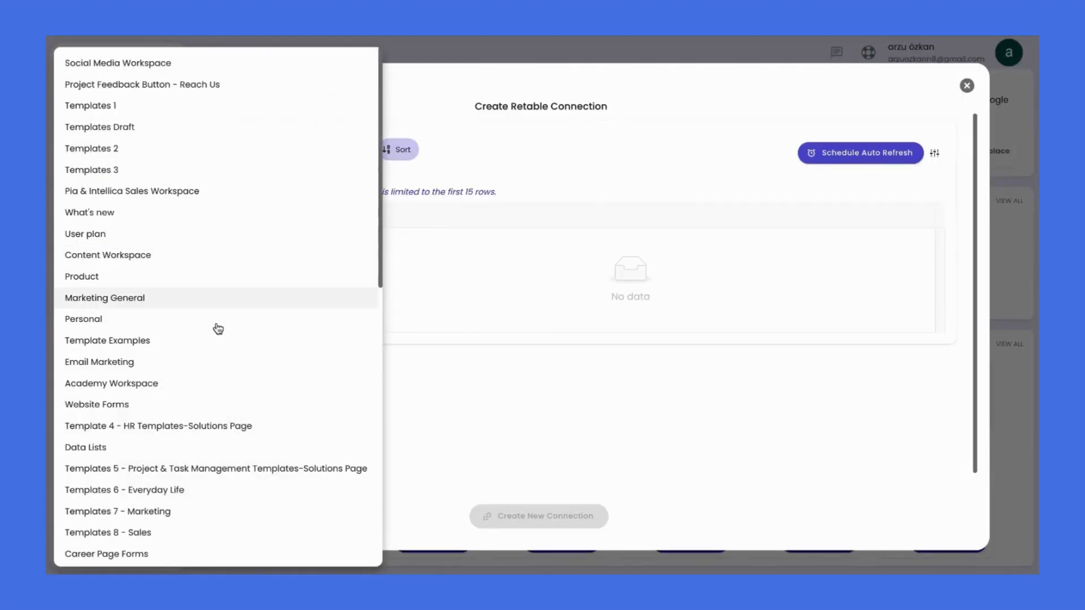
pyautogui.scroll(-10, 220, 339)
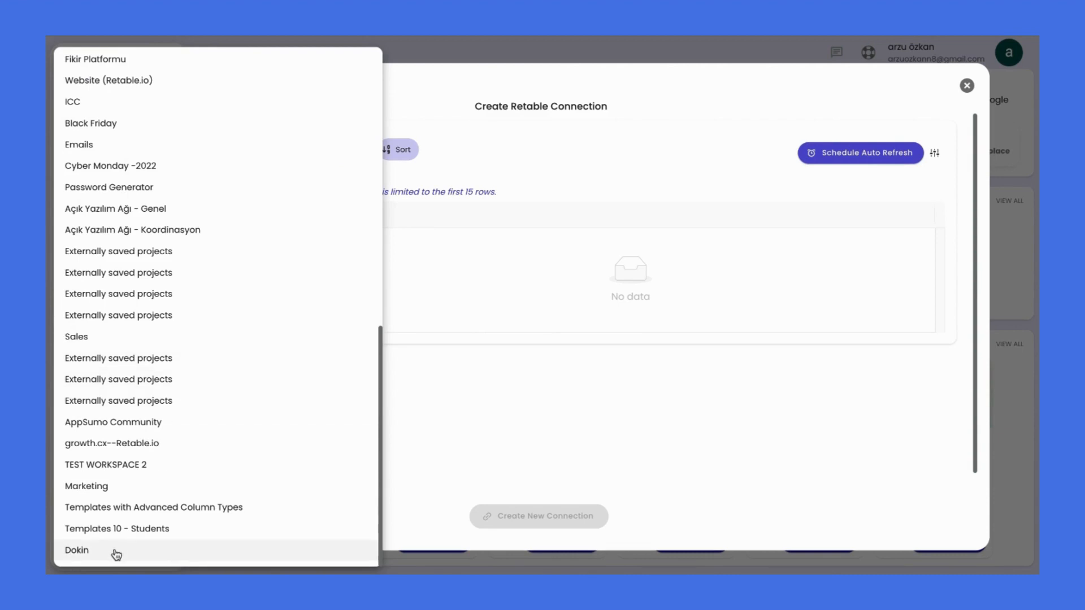
pyautogui.click(116, 552)
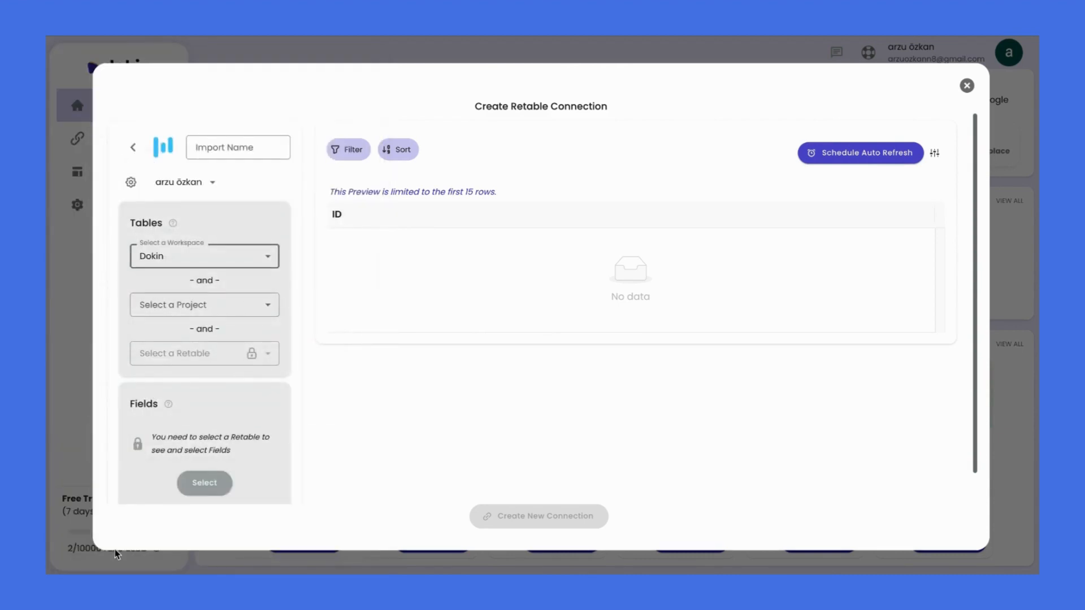
pyautogui.click(237, 310)
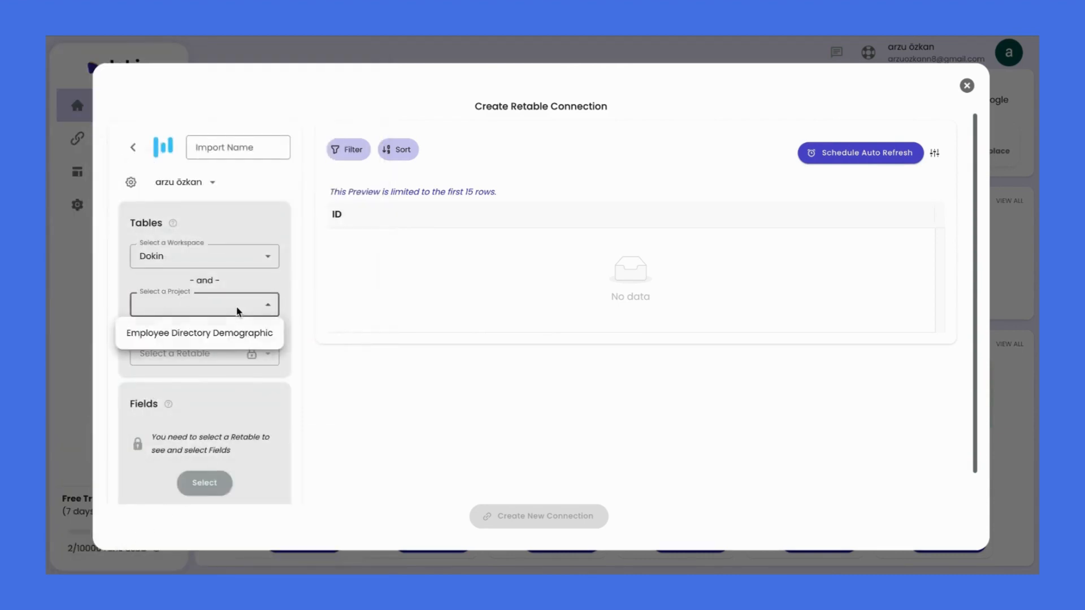
pyautogui.click(222, 339)
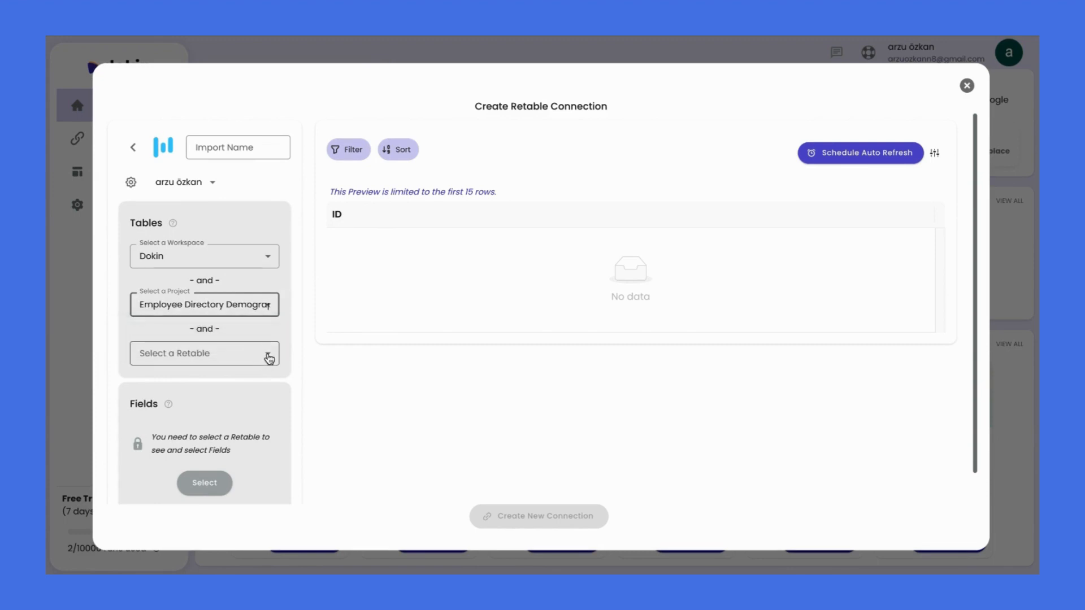
pyautogui.click(269, 358)
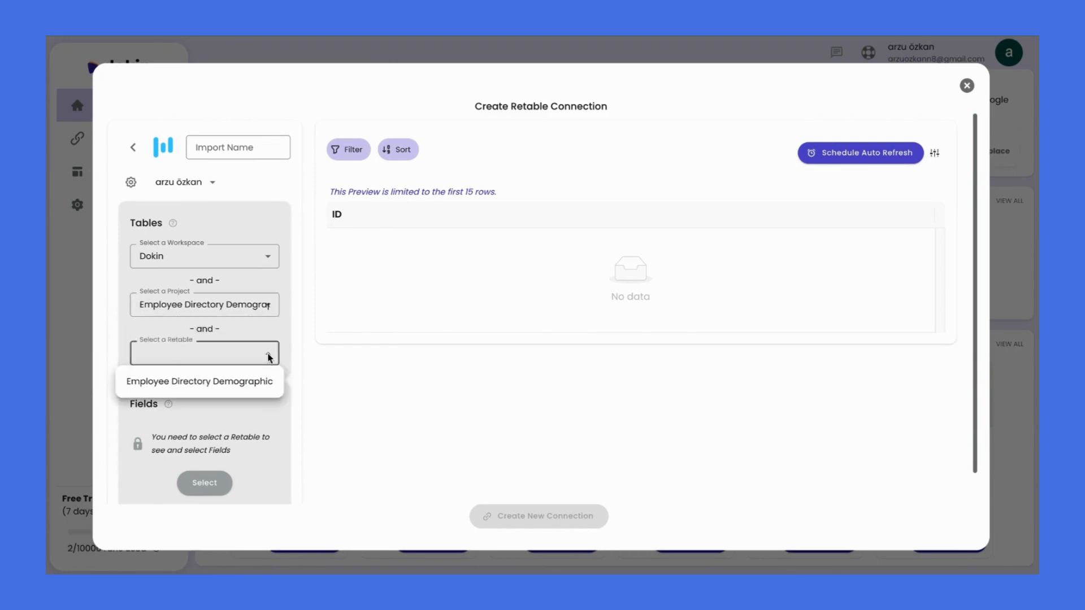
pyautogui.click(250, 383)
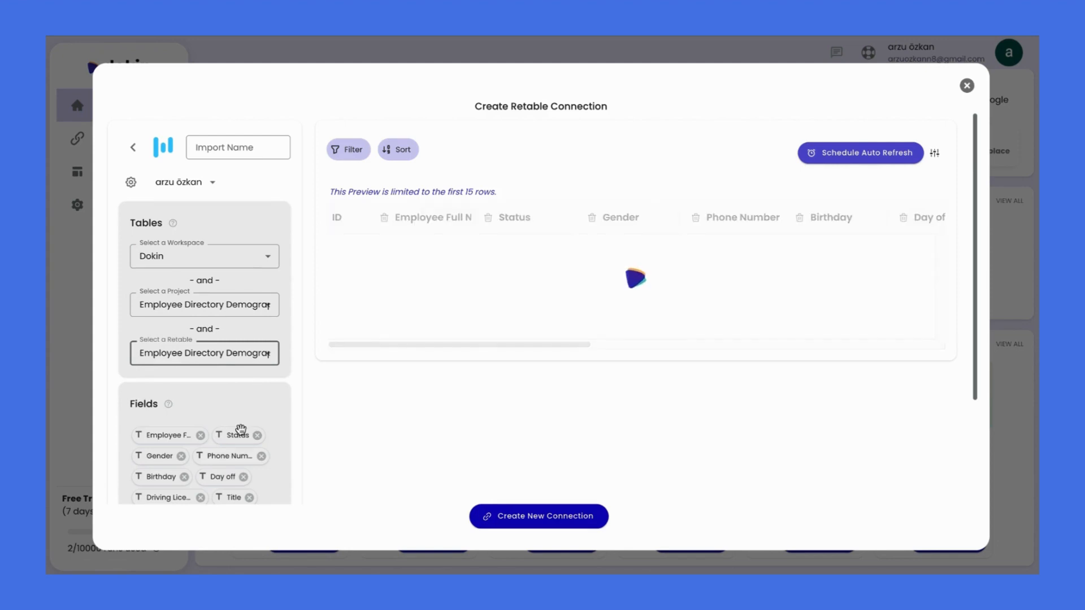
# Scroll through the 9-row, 13-column employee preview of the chosen table
pyautogui.scroll(-1, 241, 431)
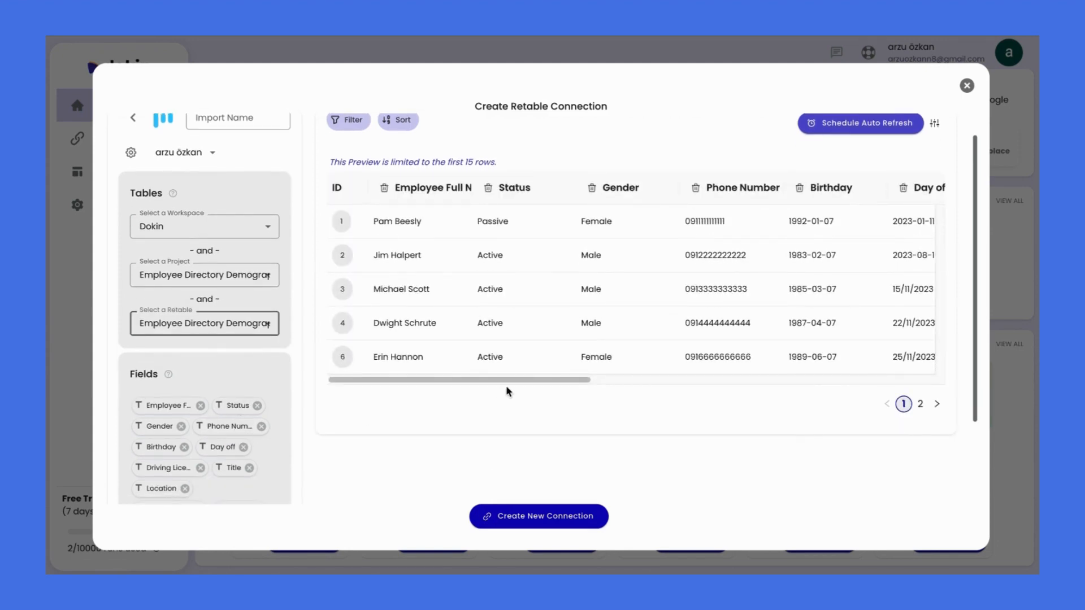
pyautogui.moveTo(544, 386); pyautogui.dragTo(678, 388)
pyautogui.moveTo(801, 388); pyautogui.dragTo(436, 397)
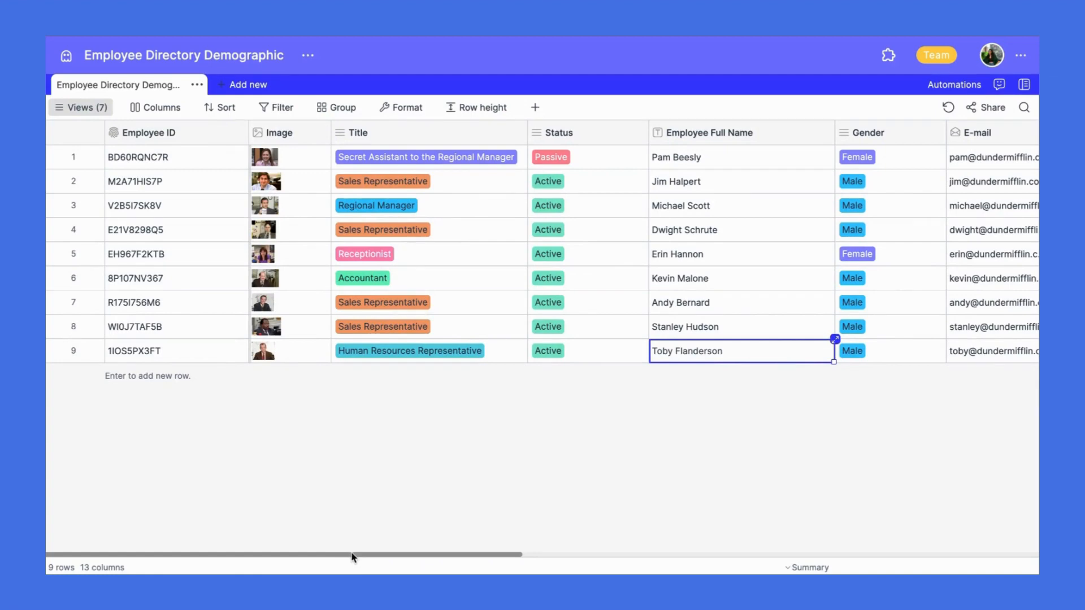
# Scroll horizontally across the Employee Directory Demographic table's employee columns in Retable
pyautogui.moveTo(351, 557); pyautogui.dragTo(705, 555)
pyautogui.hscroll(4, 182, 555)
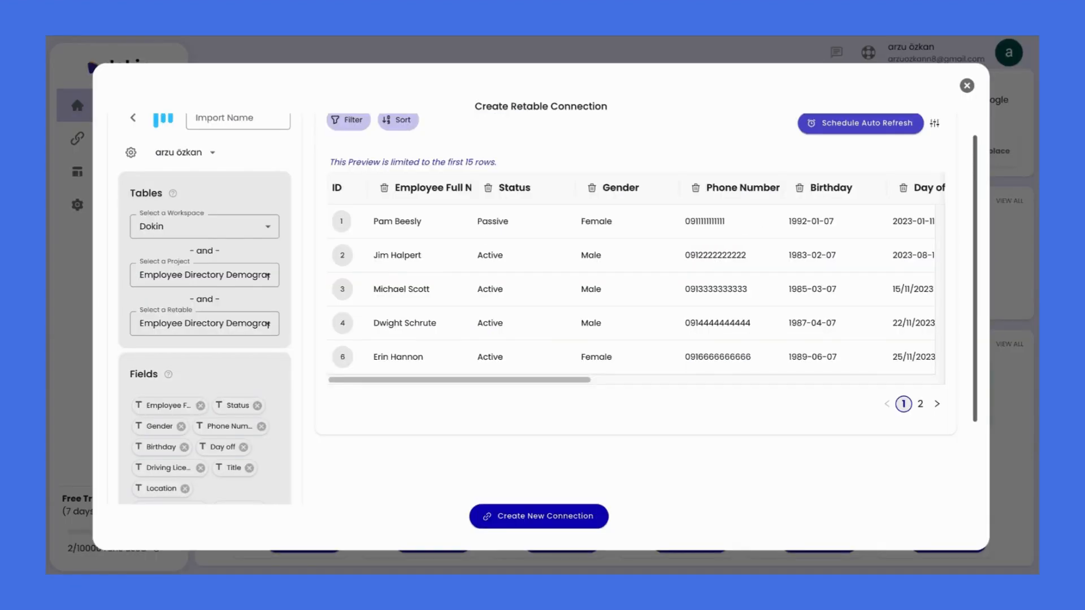
# Create the connection, importing the employee rows into a new sheet of 'Dokin & Retable Test'
pyautogui.click(557, 525)
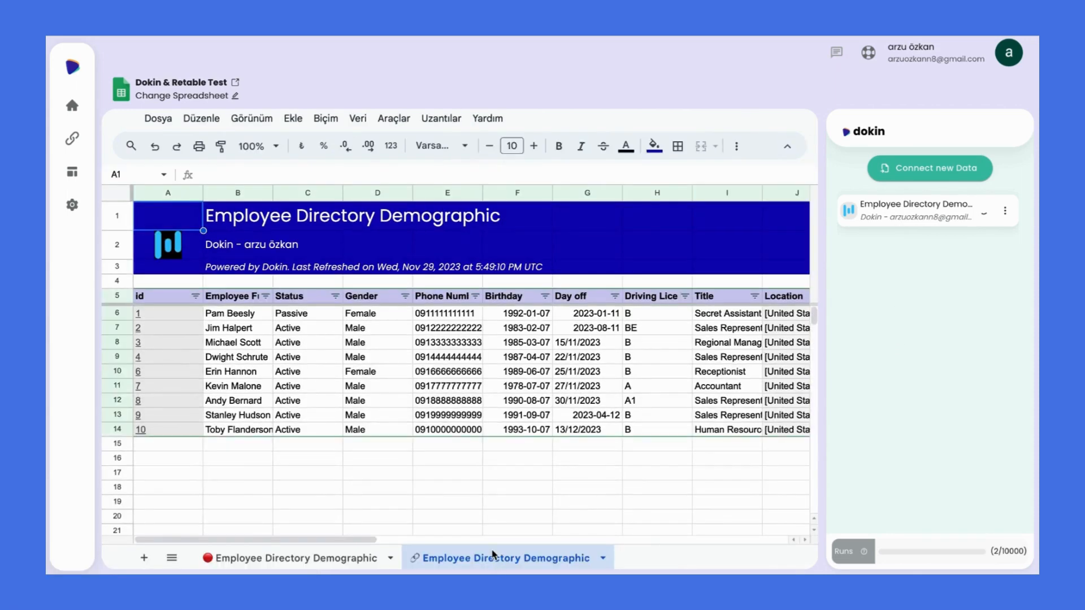
# Give the first employee a new name in B6 and set the second employee's status to Passive
pyautogui.click(255, 318)
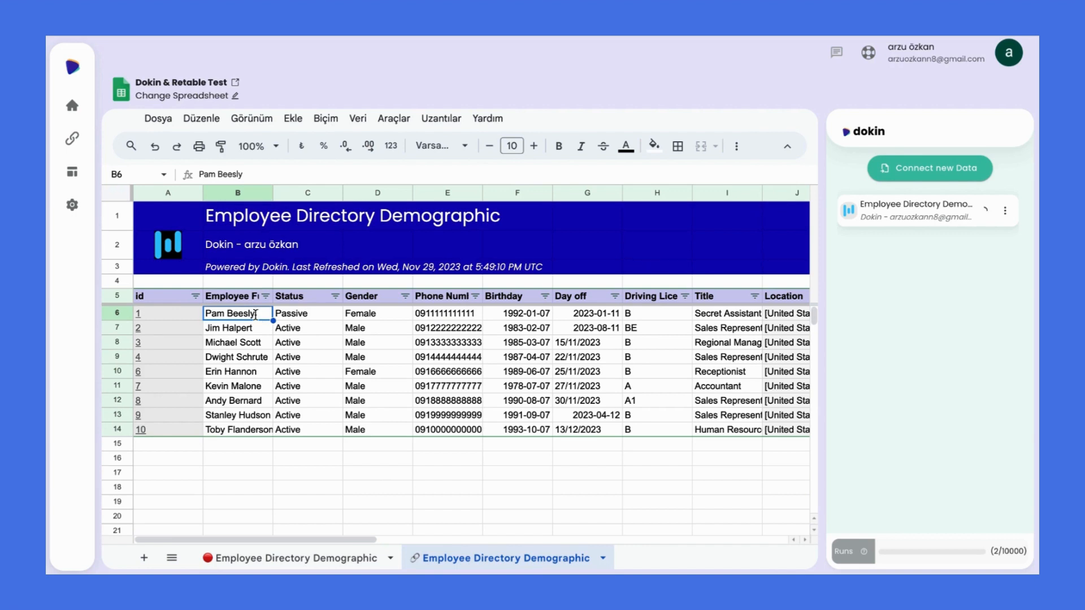
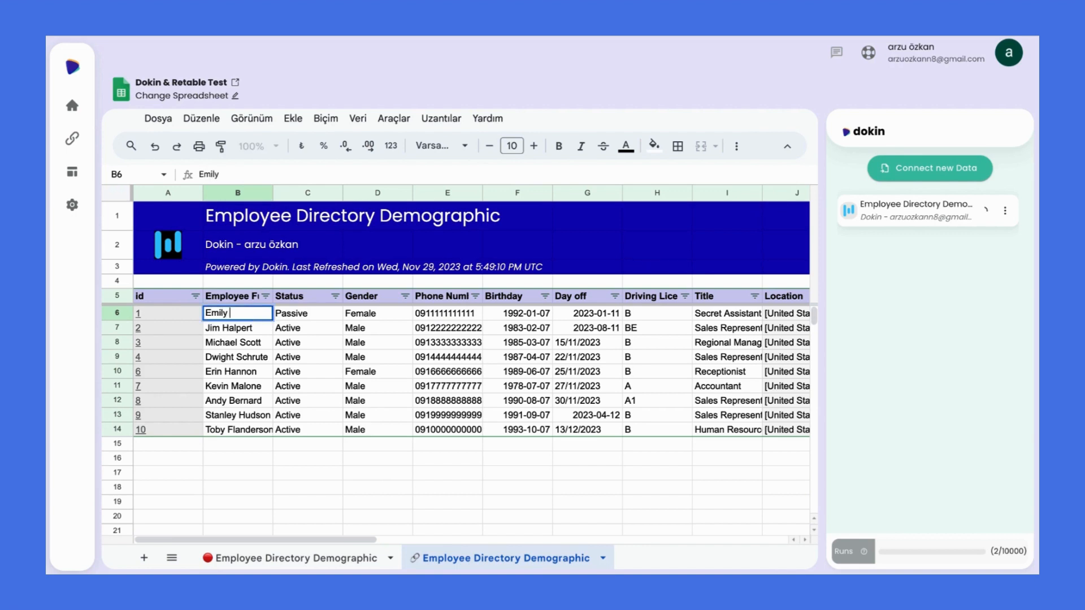
pyautogui.click(364, 328)
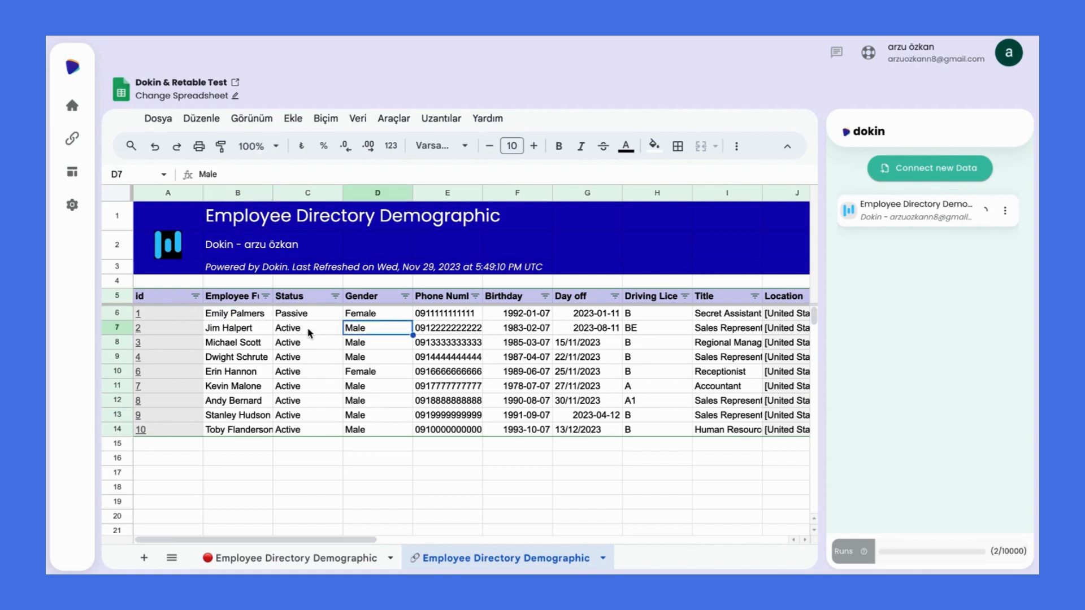
pyautogui.click(310, 331)
pyautogui.write('Passive')
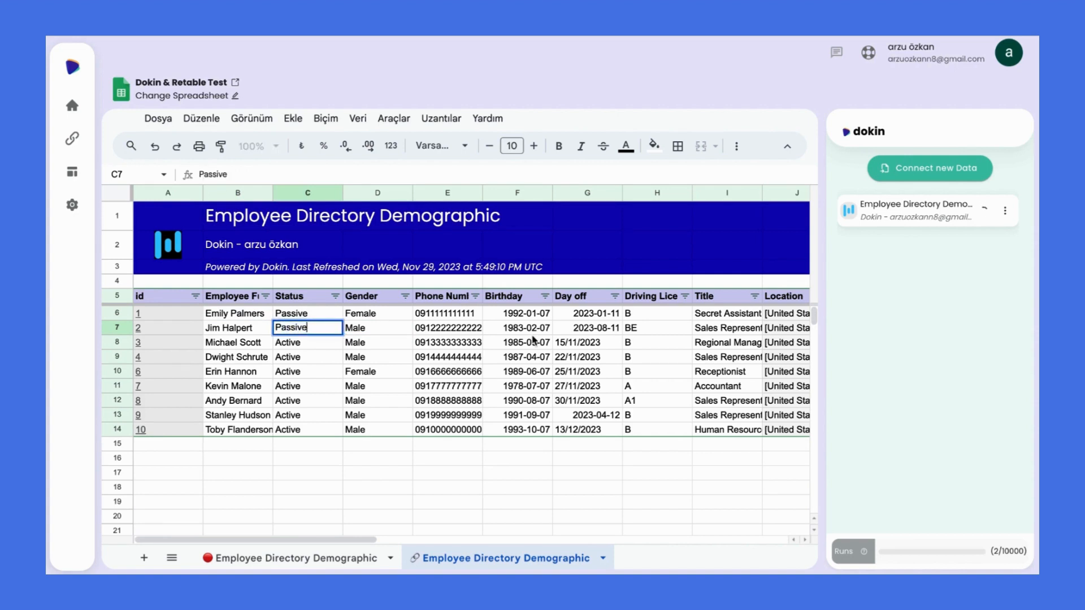
pyautogui.click(469, 348)
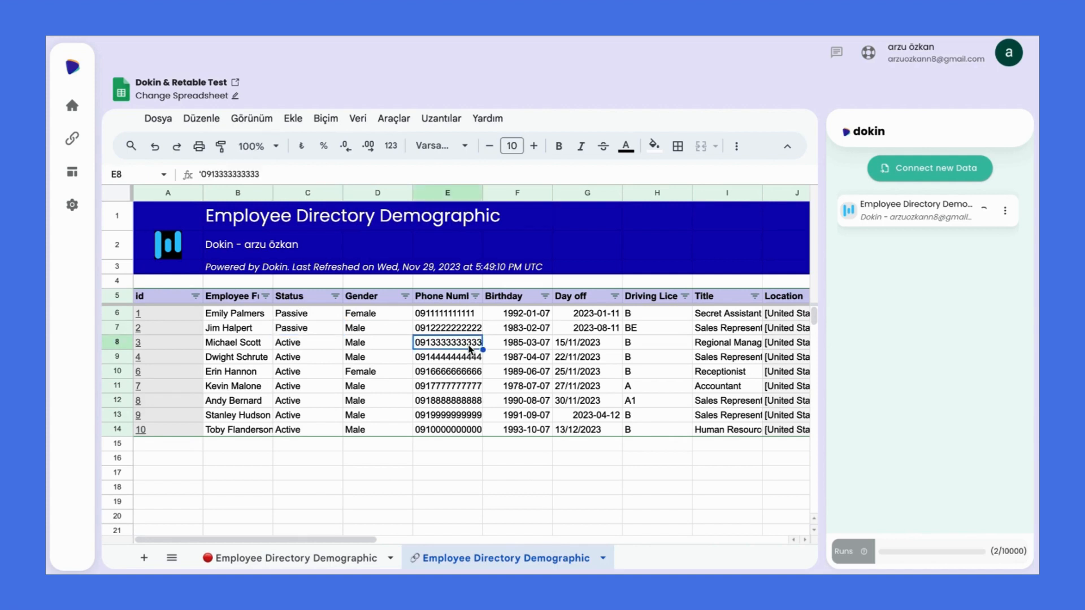
# Give the third employee a new phone number and change their driving licence to AB
pyautogui.write('1111')
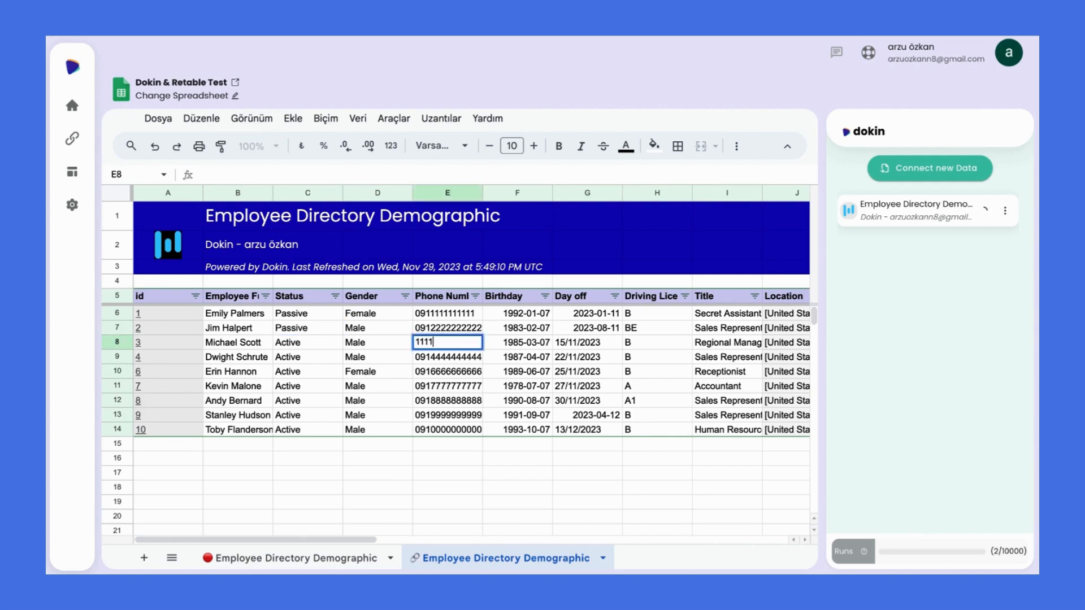
pyautogui.write('1111')
pyautogui.press('Tab')
pyautogui.press('Tab')
pyautogui.press('Tab')
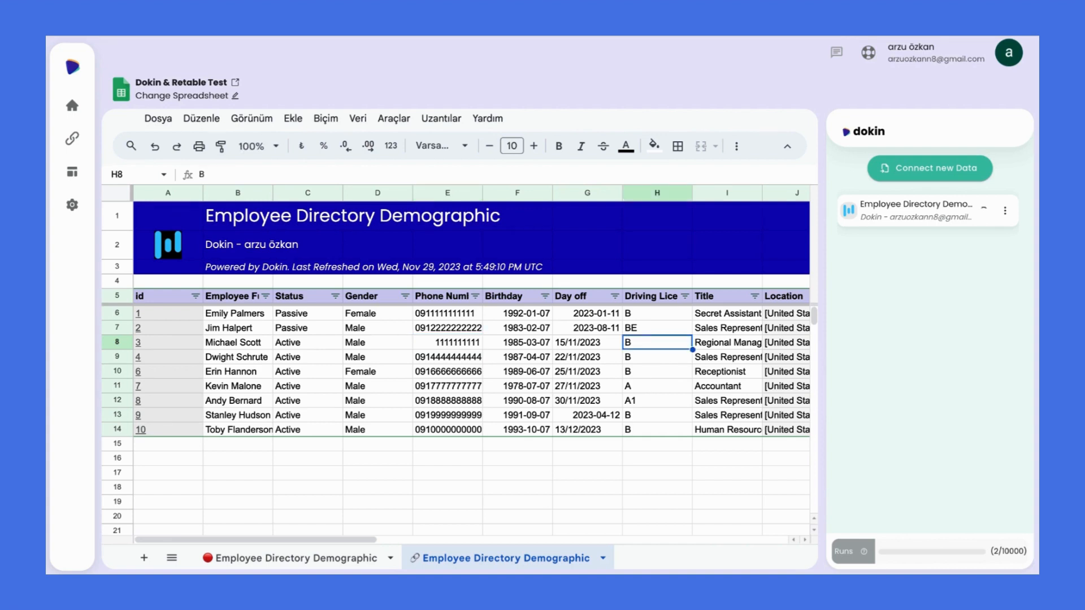
pyautogui.write('AB')
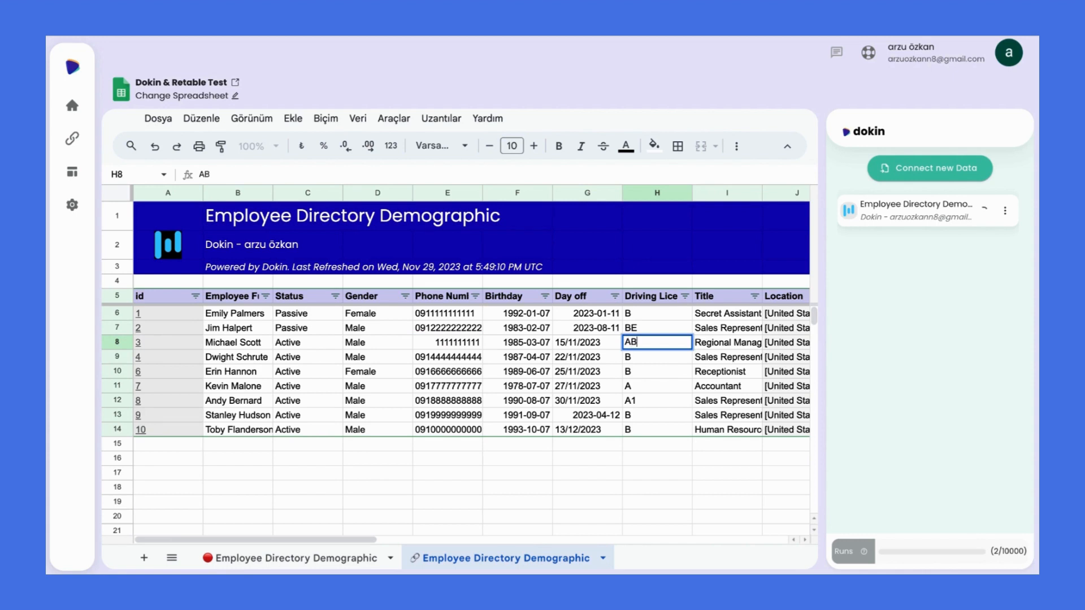
pyautogui.click(675, 443)
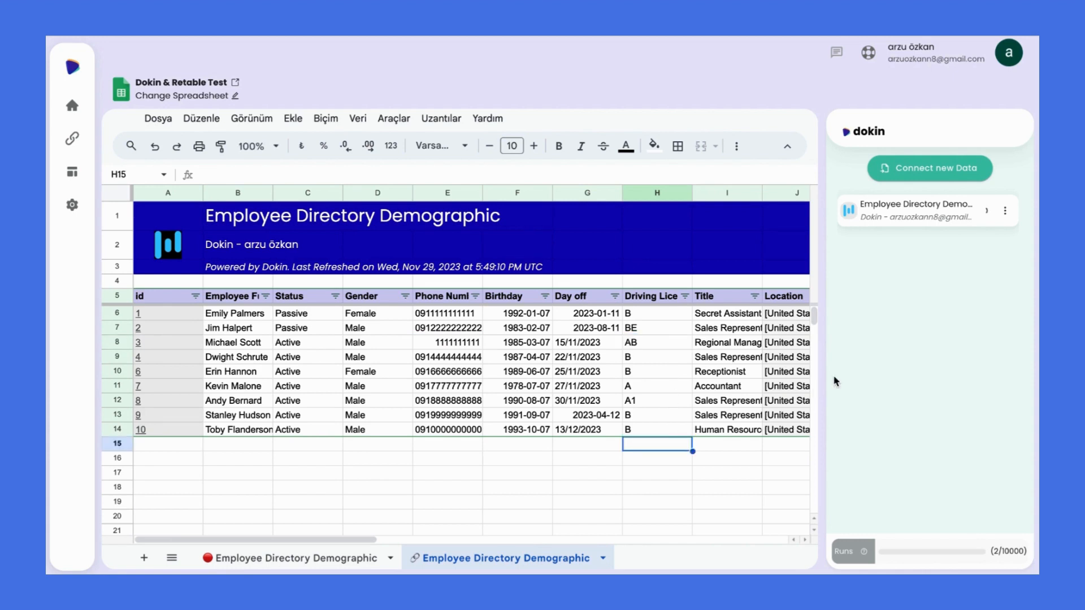
# Write the edited sheet records back to Retable and check the renamed employee there
pyautogui.click(985, 213)
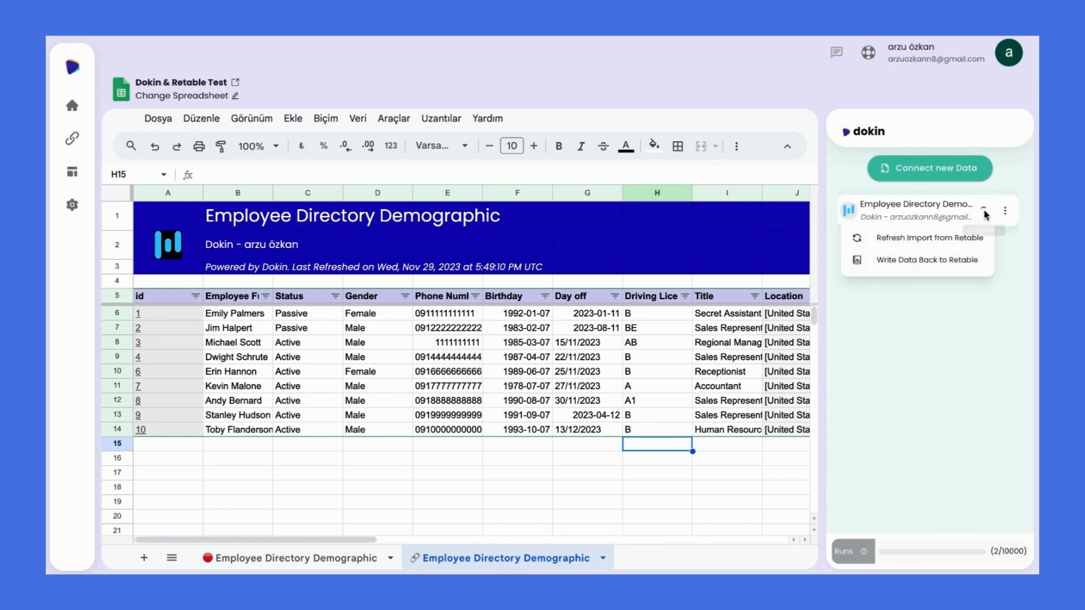
pyautogui.click(922, 265)
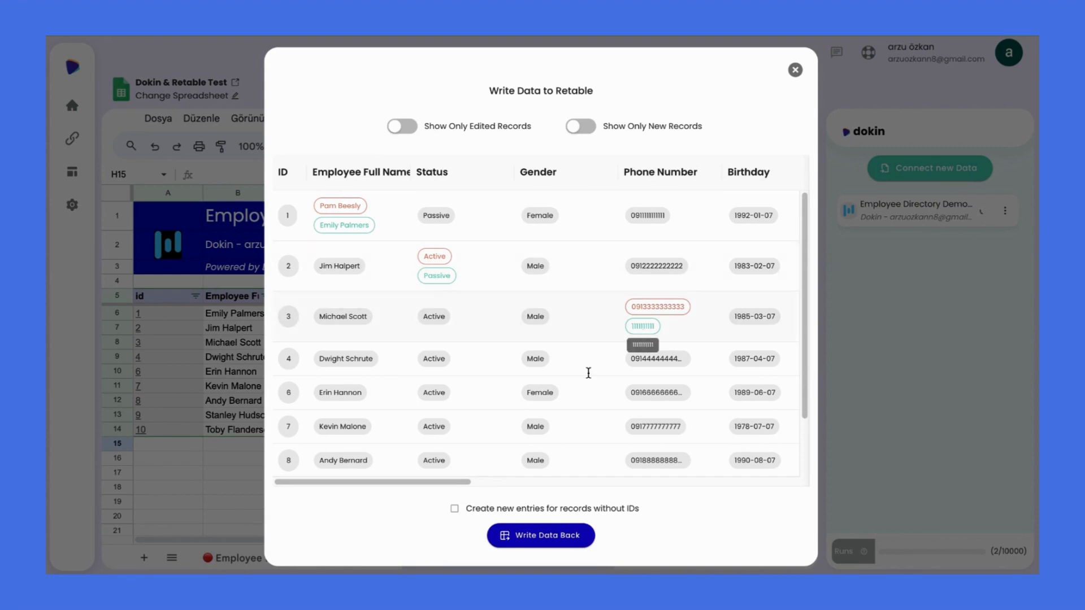
pyautogui.click(556, 543)
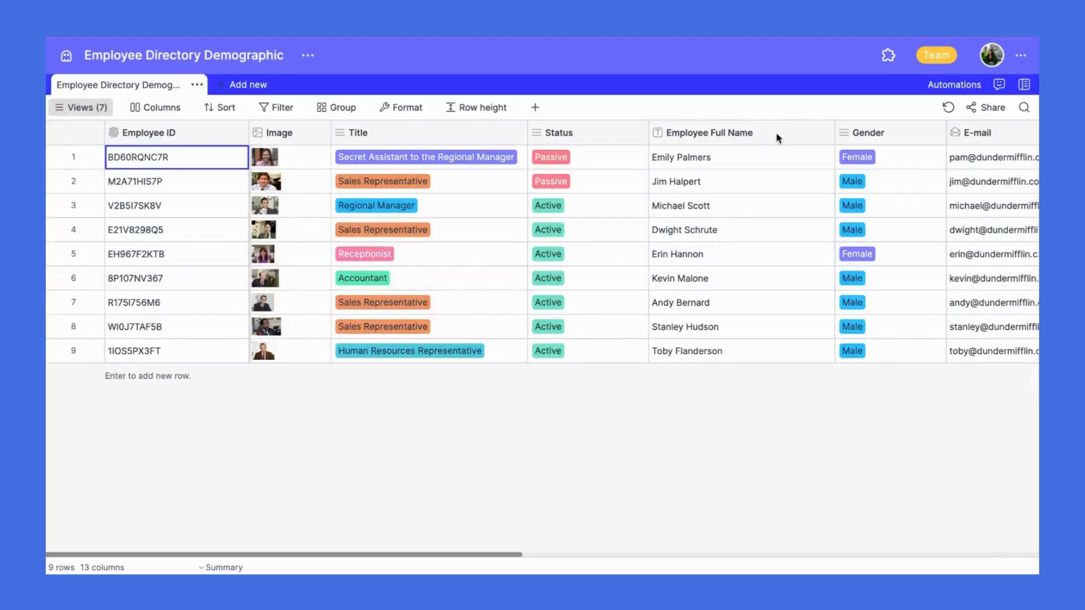
pyautogui.click(734, 162)
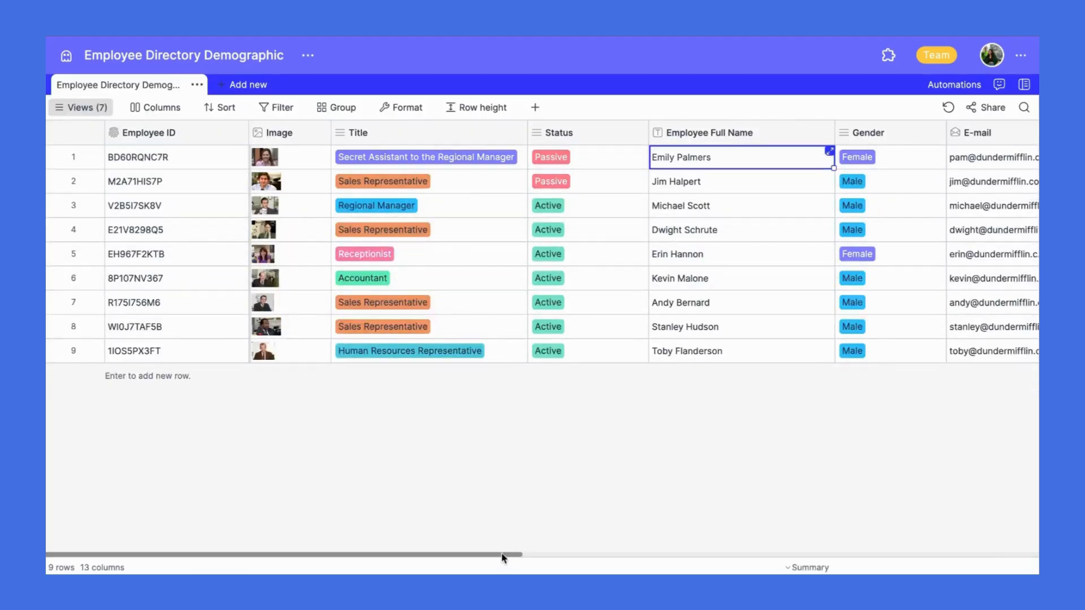
pyautogui.press('Right')
pyautogui.press('Right')
pyautogui.press('Right')
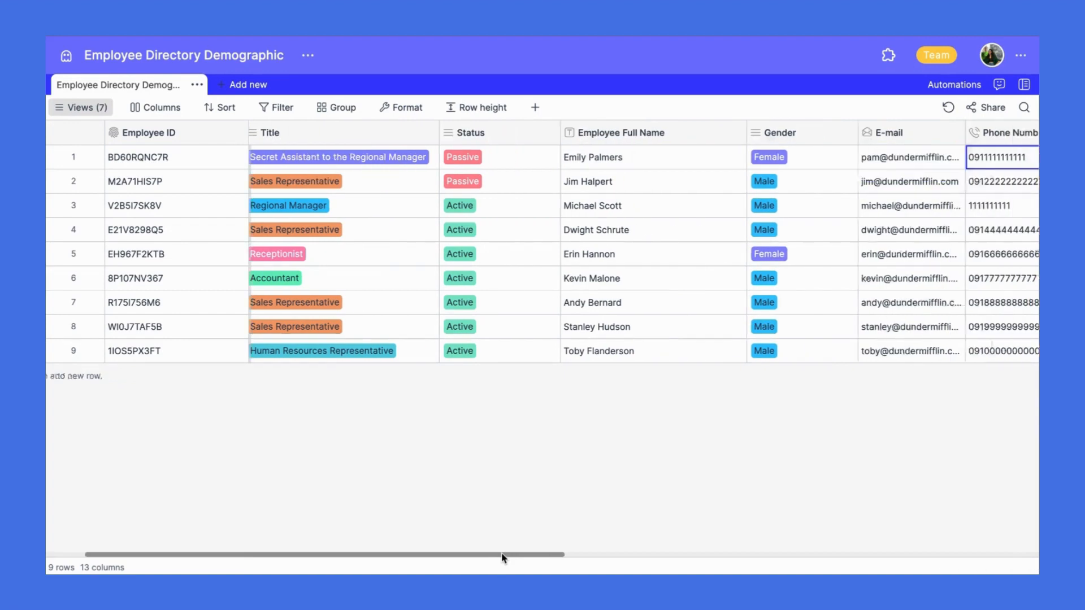
pyautogui.press('Right')
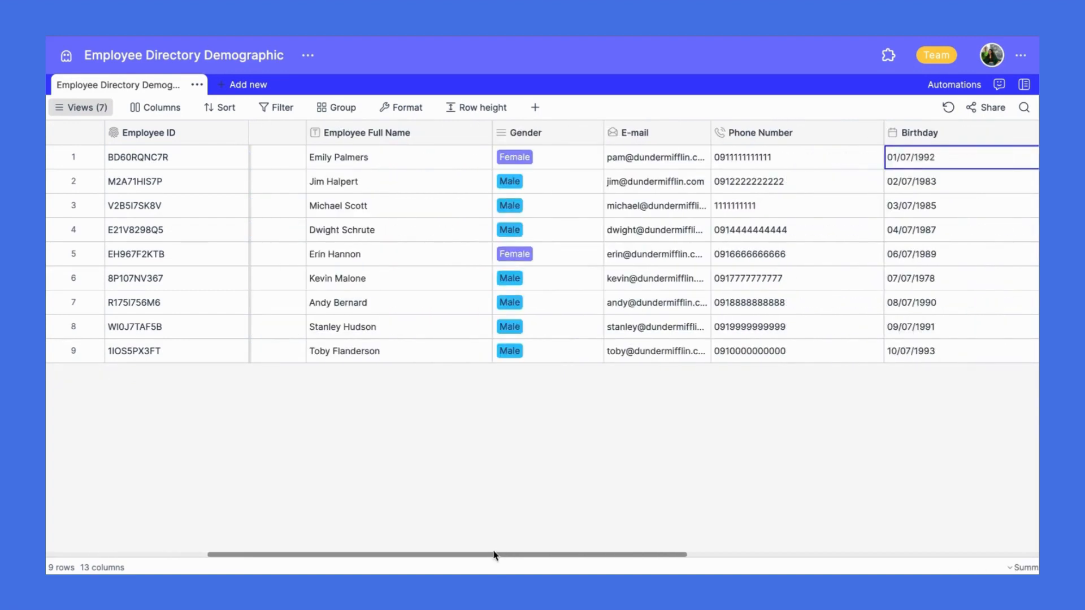
pyautogui.click(737, 210)
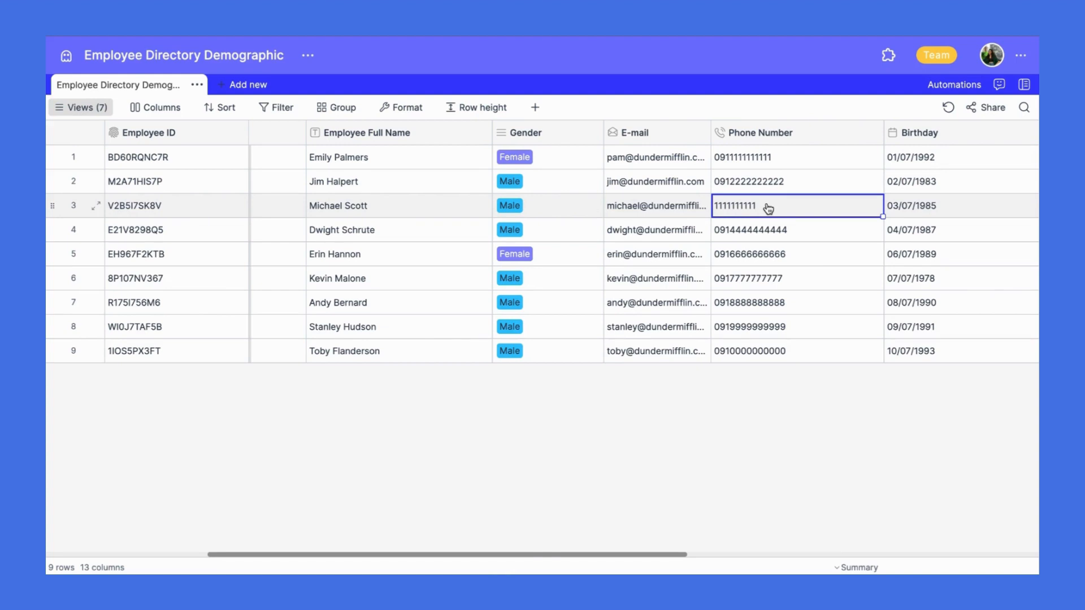
pyautogui.hscroll(2, 768, 209)
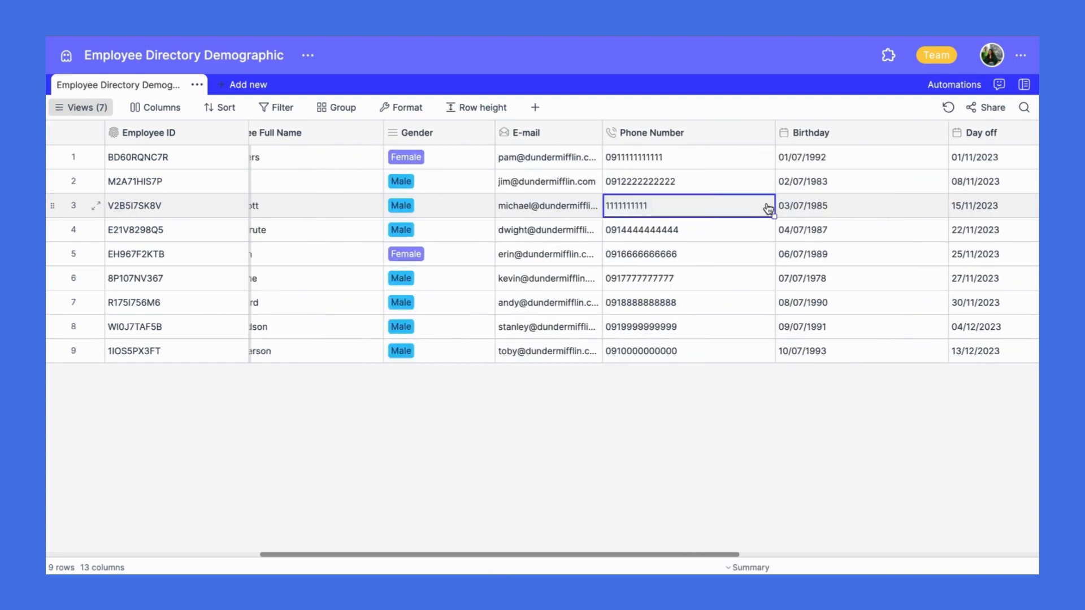
pyautogui.hscroll(-5, 768, 209)
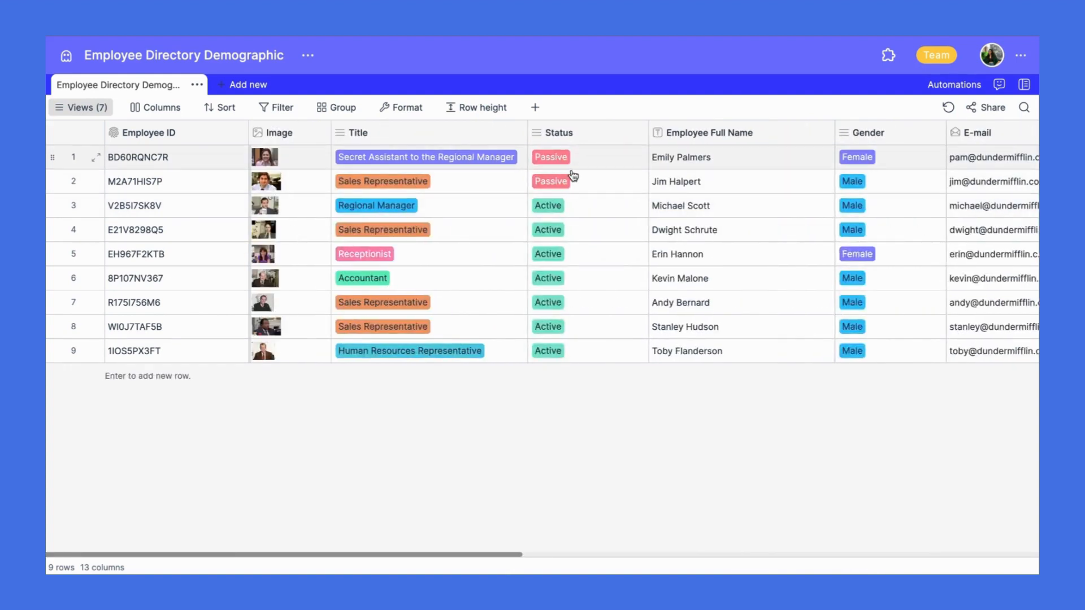
pyautogui.click(596, 182)
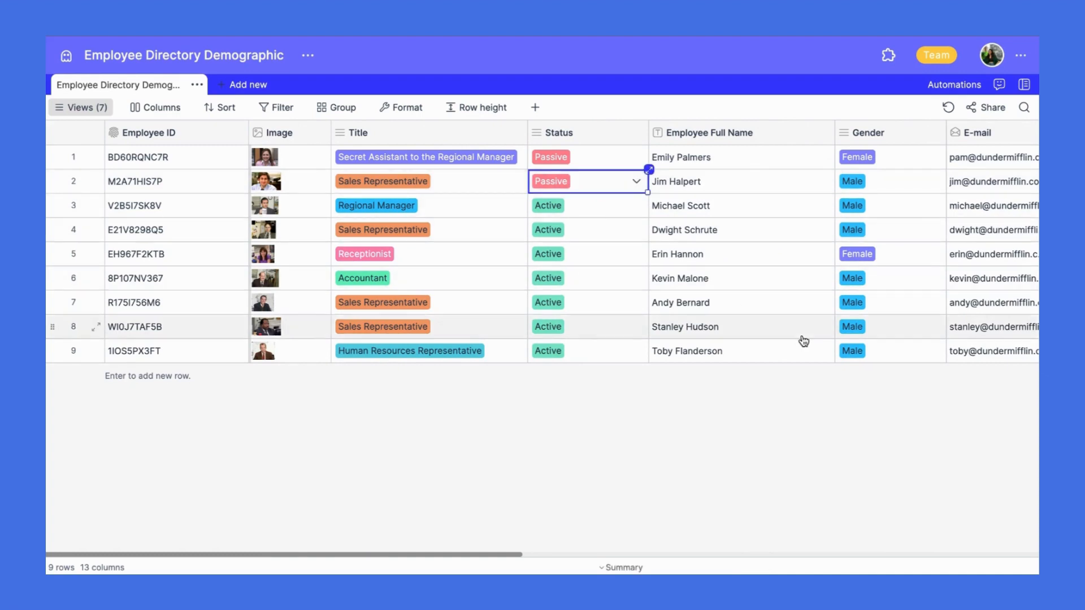